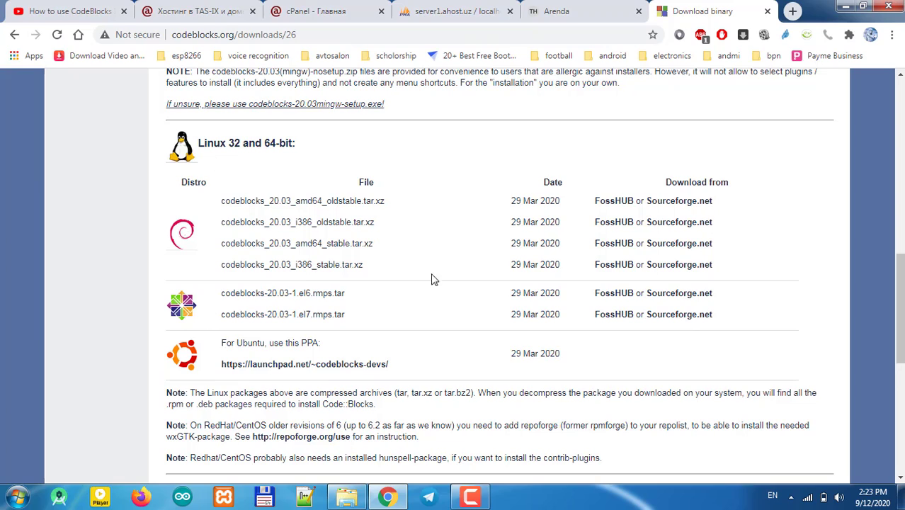
Step: Download codeblocks-20.03mingw-setup.exe for Windows from Sourceforge.net
{"action": "scroll", "coordinate": [296, 339], "scroll_direction": "up", "scroll_amount": 5}
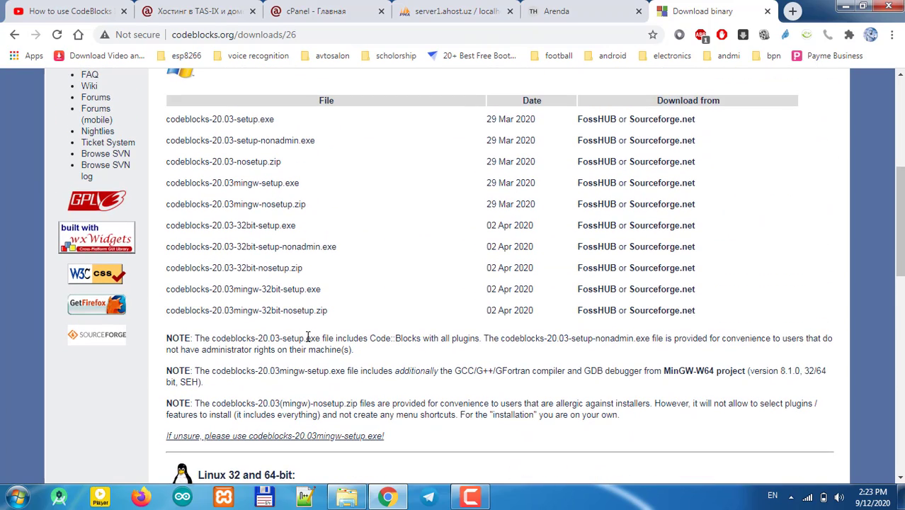
{"action": "scroll", "coordinate": [312, 337], "scroll_direction": "up", "scroll_amount": 1}
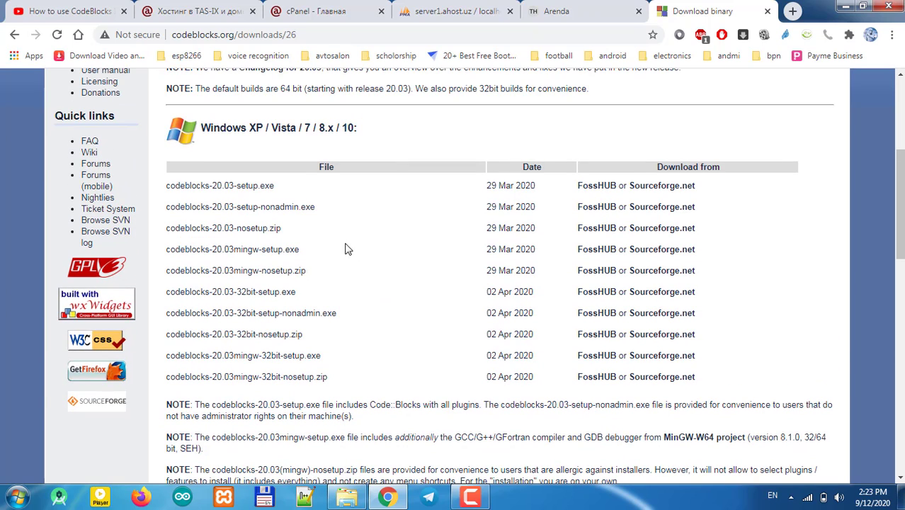
{"action": "left_click_drag", "start_coordinate": [298, 253], "coordinate": [169, 253]}
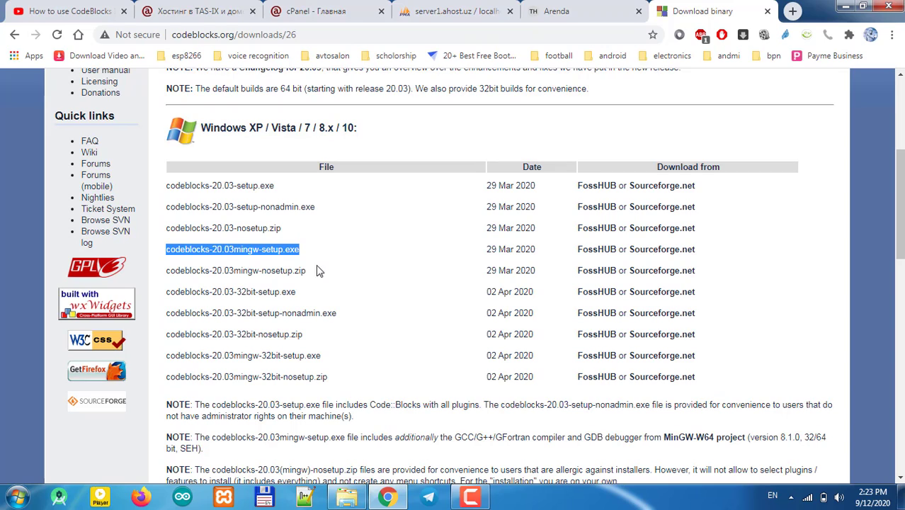
{"action": "left_click", "coordinate": [366, 260]}
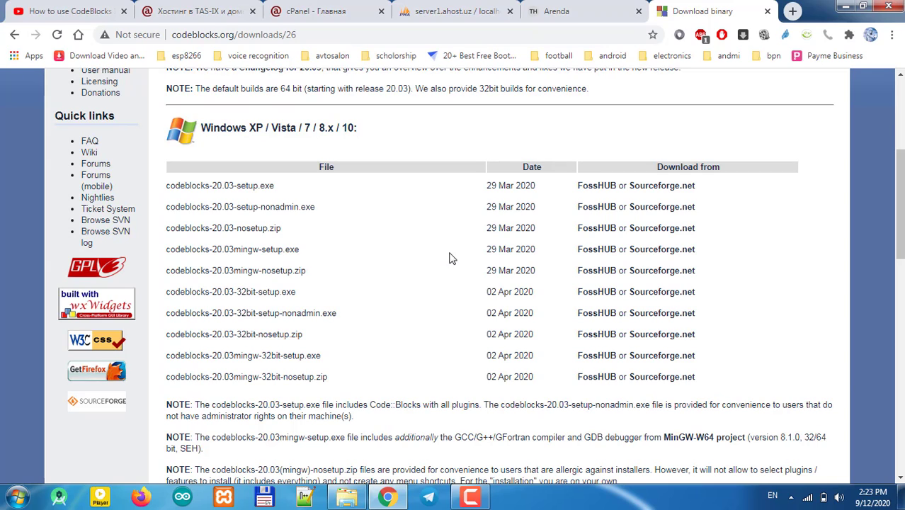
{"action": "left_click", "coordinate": [662, 250]}
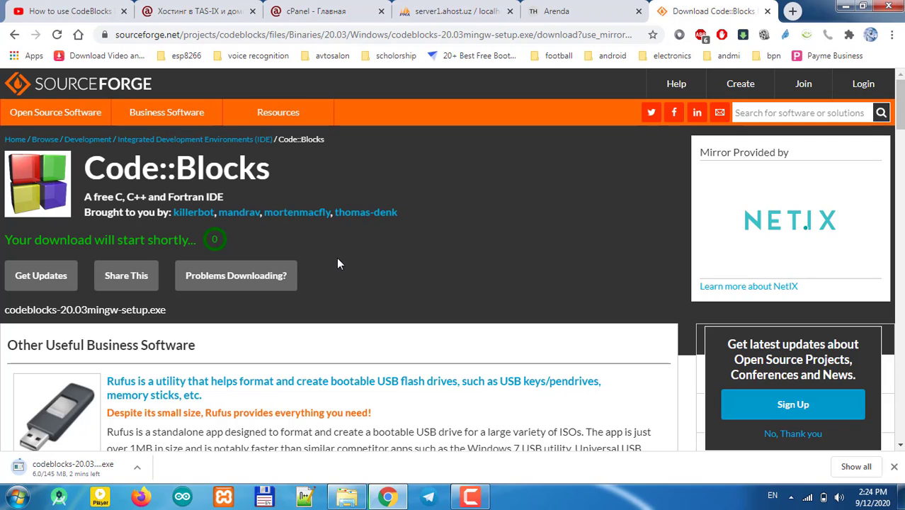
Step: Show the download in its folder, run the existing codeblocks-20.03mingw-setup file as administrator, and accept the license agreement
{"action": "left_click", "coordinate": [140, 472]}
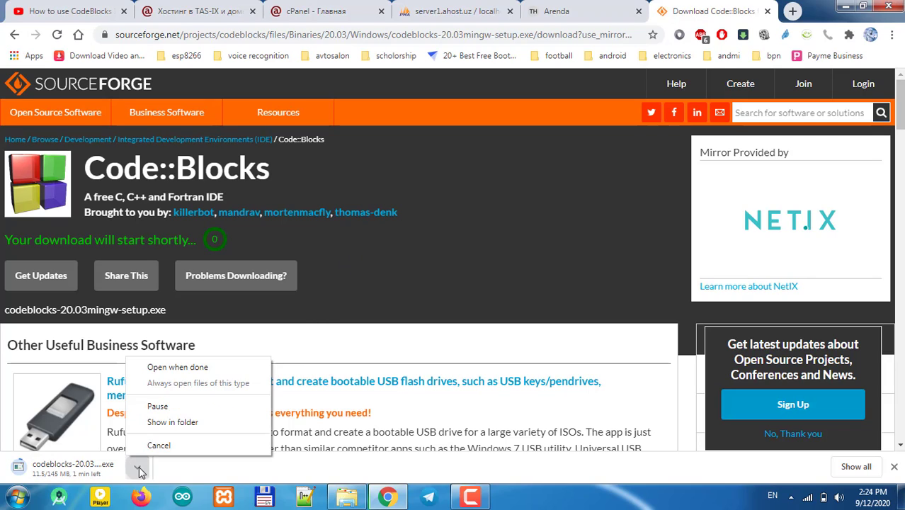
{"action": "left_click", "coordinate": [186, 420]}
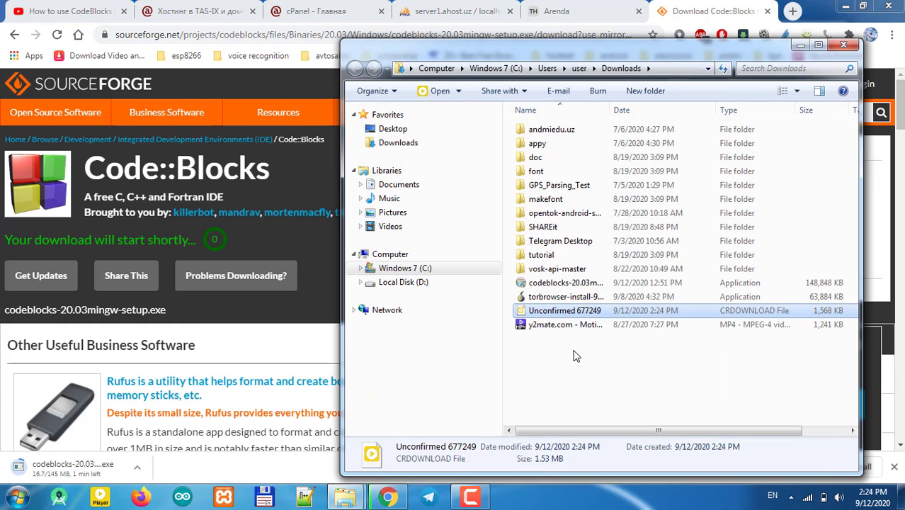
{"action": "left_click", "coordinate": [580, 283]}
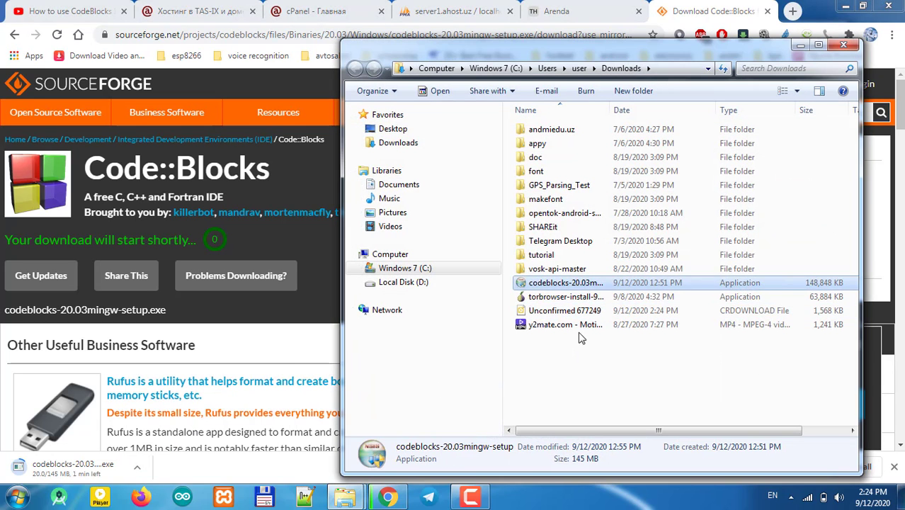
{"action": "left_click_drag", "start_coordinate": [578, 58], "coordinate": [475, 59]}
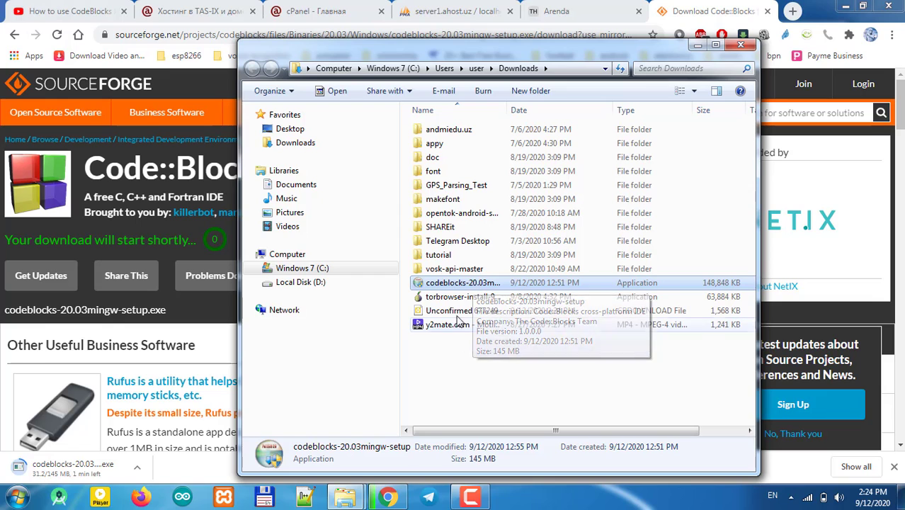
{"action": "right_click", "coordinate": [452, 284]}
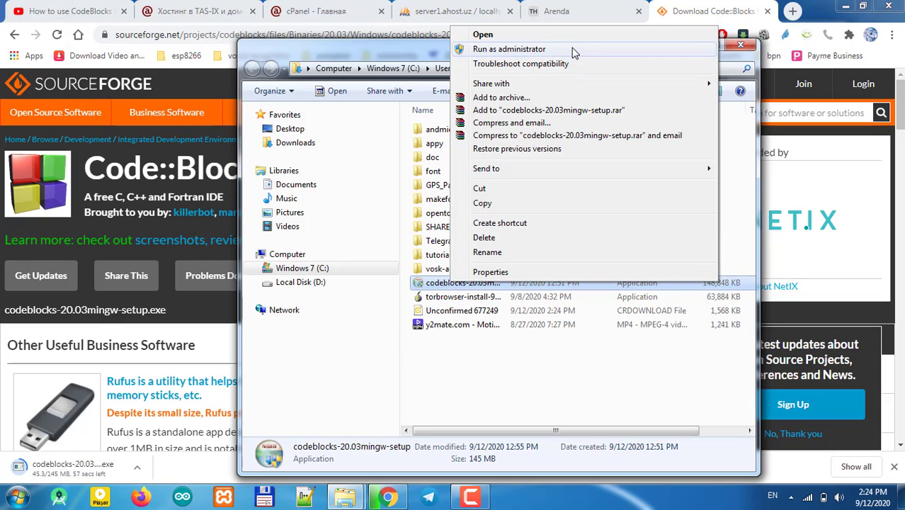
{"action": "left_click", "coordinate": [538, 49]}
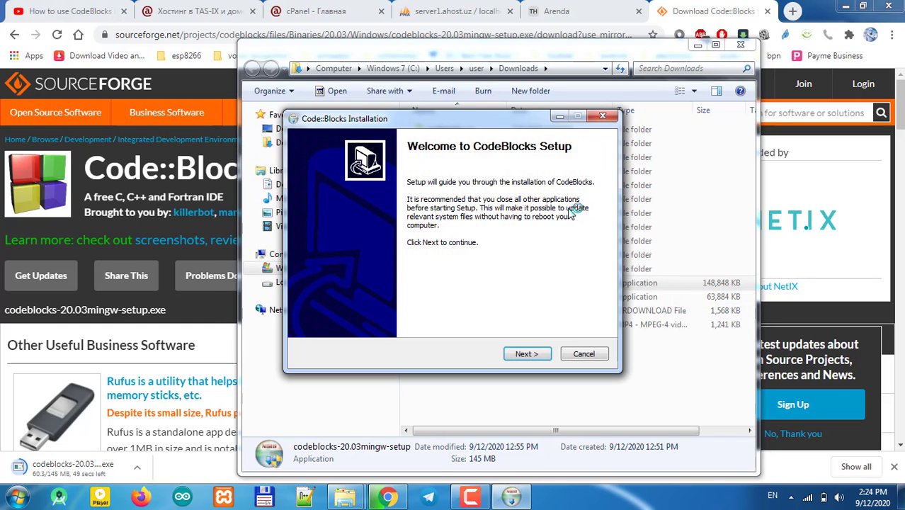
{"action": "key", "text": "Return"}
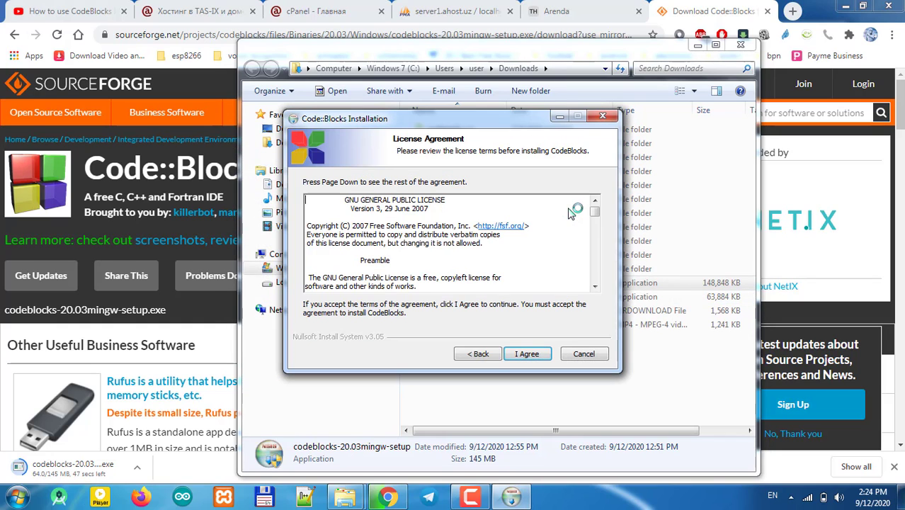
{"action": "key", "text": "Return"}
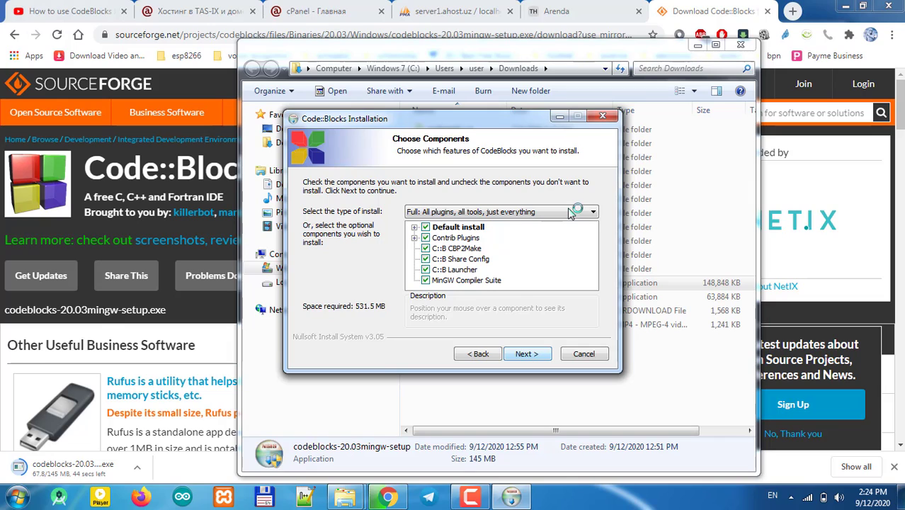
Step: Toggle the MinGW Compiler Suite and C::B Share Config components off and back on in the component selection
{"action": "key", "text": "Tab"}
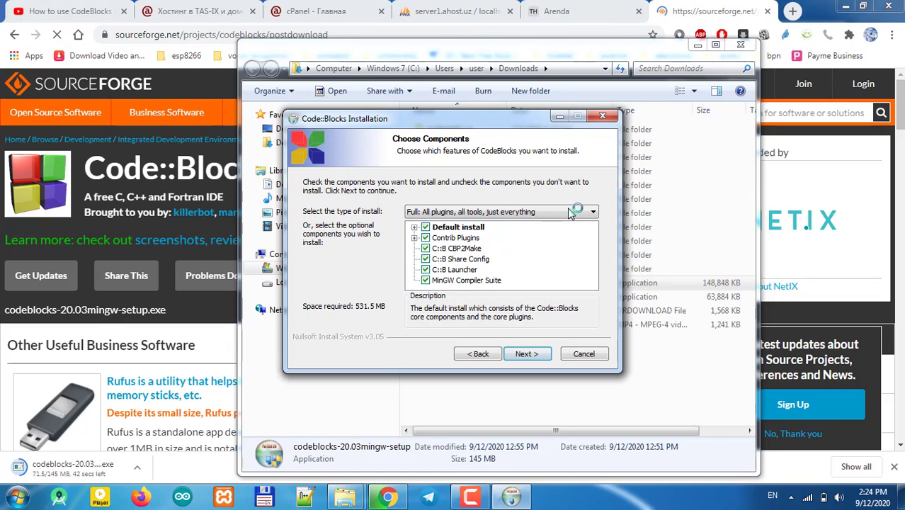
{"action": "key", "text": "Down"}
{"action": "key", "text": "Down"}
{"action": "key", "text": "Down"}
{"action": "key", "text": "Down"}
{"action": "key", "text": "Down"}
{"action": "key", "text": "space"}
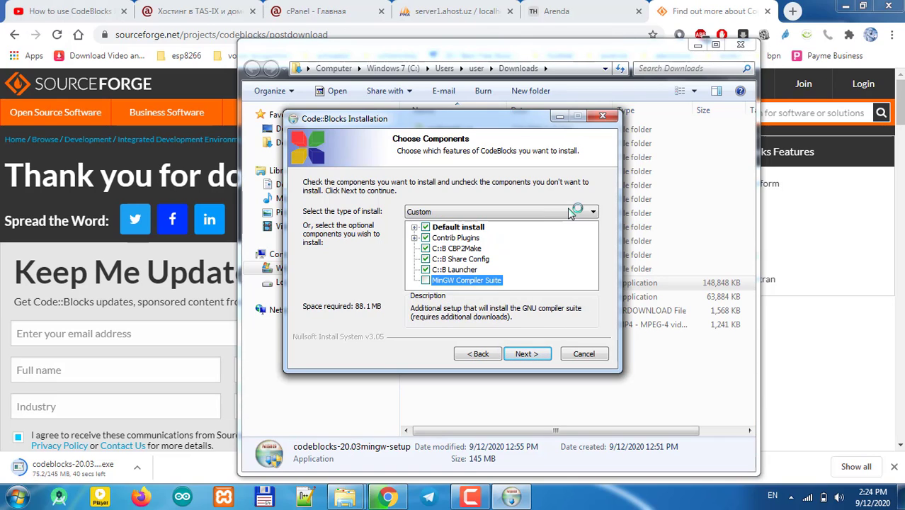
{"action": "key", "text": "space"}
{"action": "key", "text": "space"}
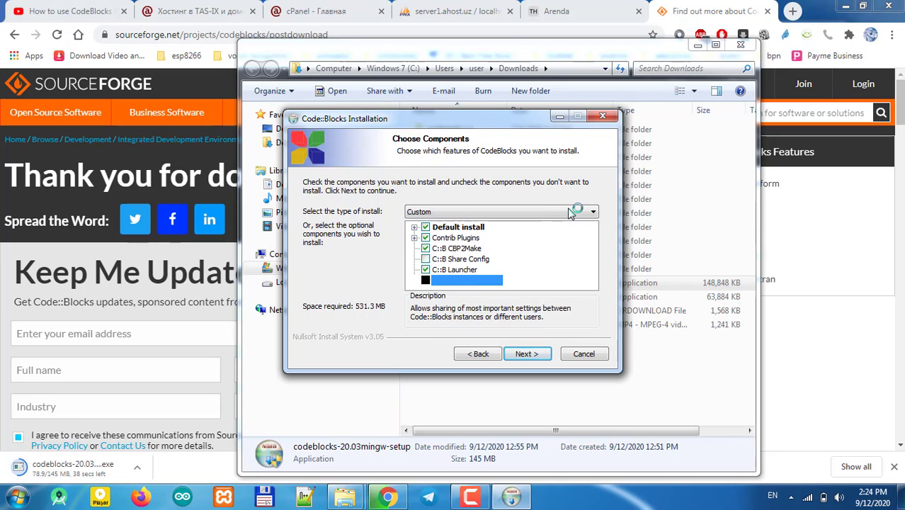
{"action": "key", "text": "space"}
{"action": "key", "text": "Up"}
{"action": "key", "text": "Up"}
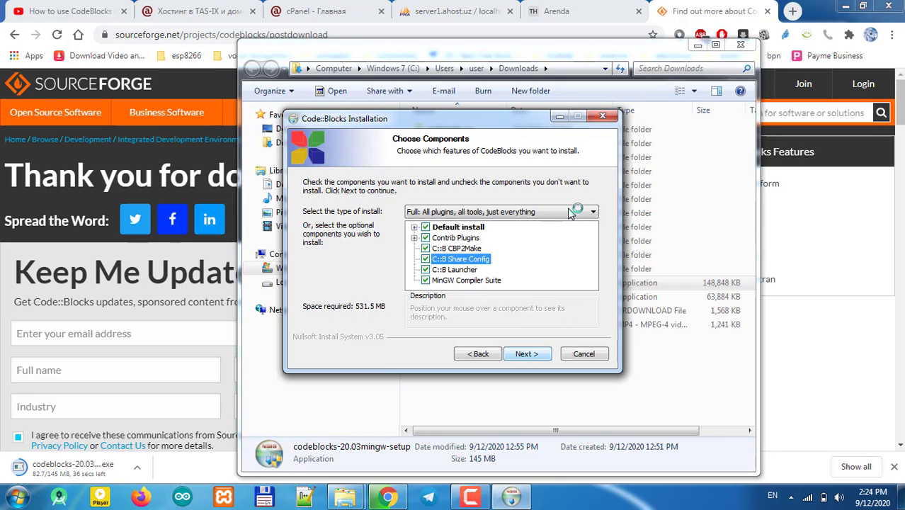
Step: Accept the Full component selection, set the destination to D:\program\CodeBlocks by choosing the program folder on drive D, and start the installation
{"action": "key", "text": "Return"}
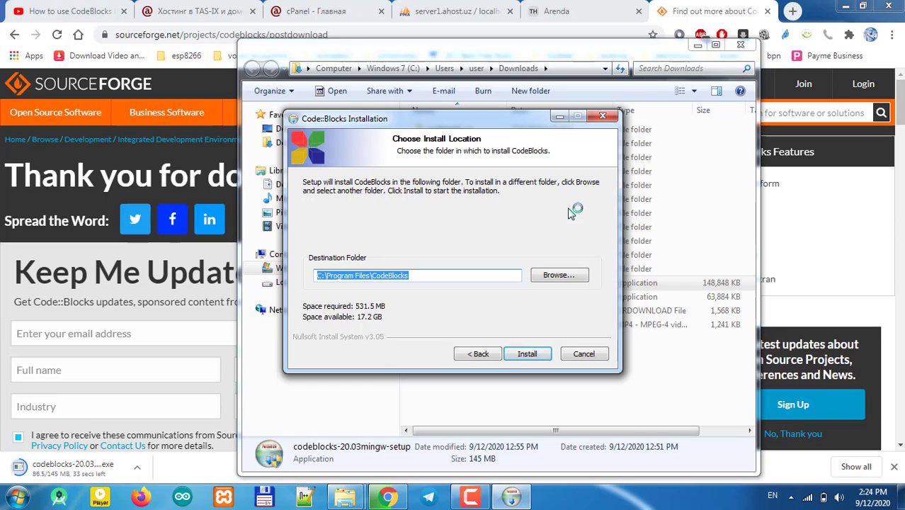
{"action": "key", "text": "Tab"}
{"action": "key", "text": "Return"}
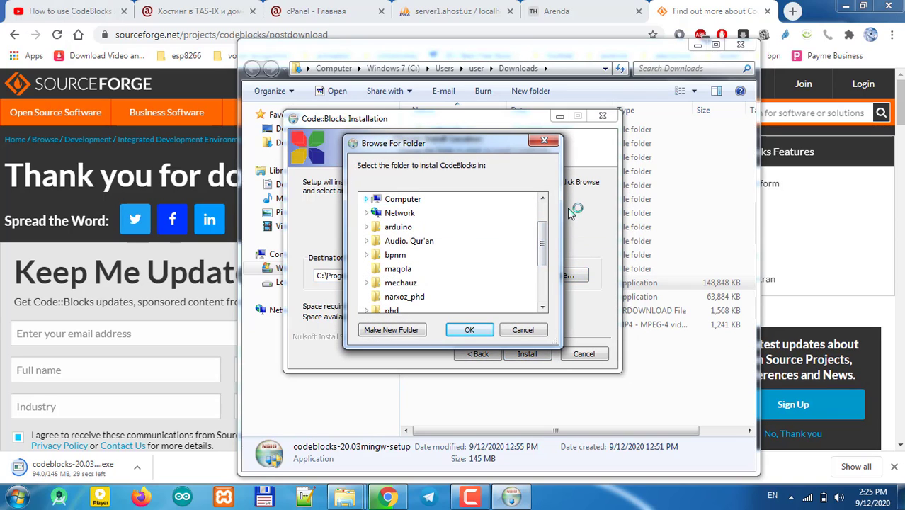
{"action": "left_click", "coordinate": [373, 226]}
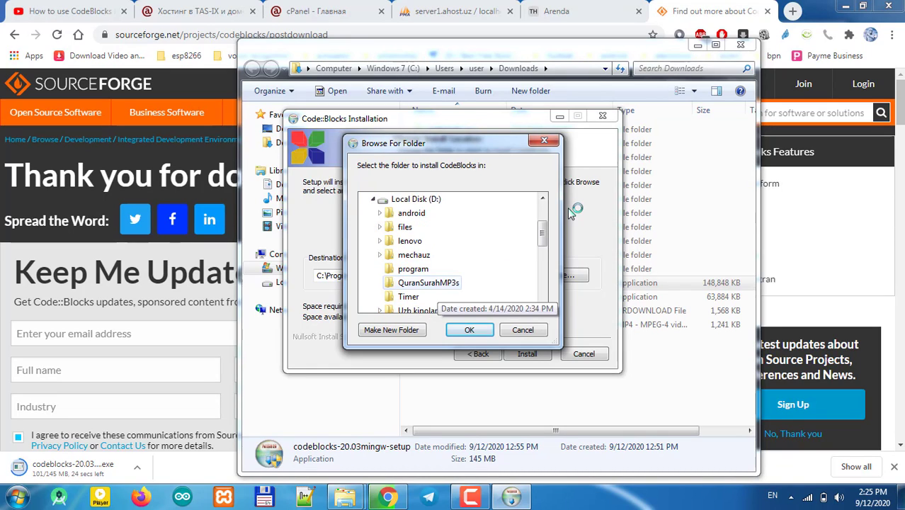
{"action": "left_click", "coordinate": [413, 269]}
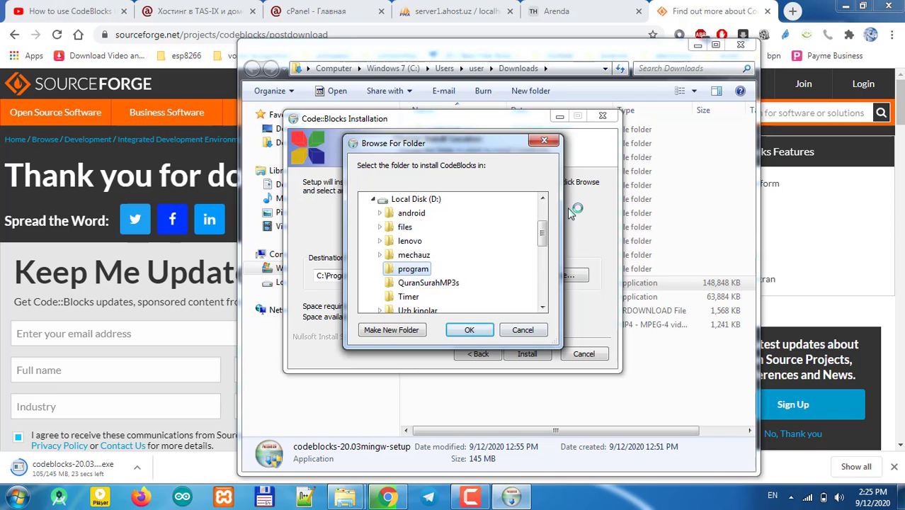
{"action": "left_click", "coordinate": [469, 330]}
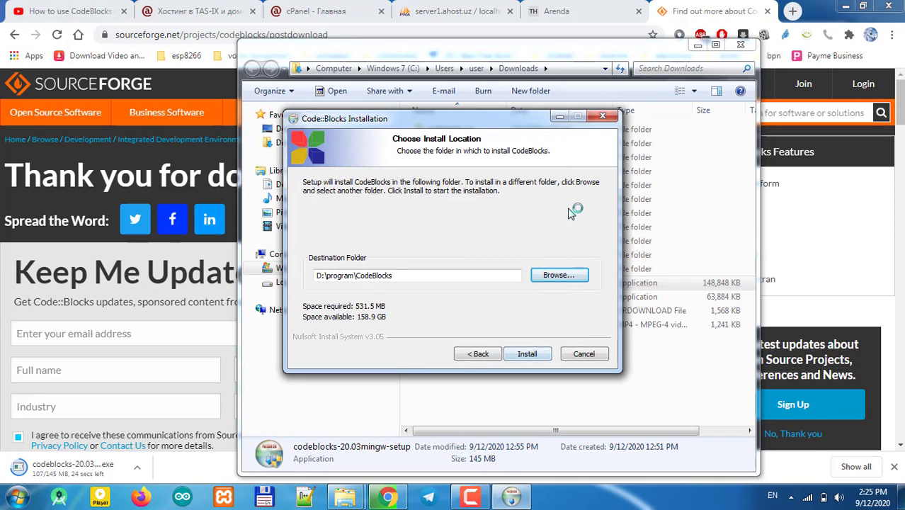
{"action": "key", "text": "Return"}
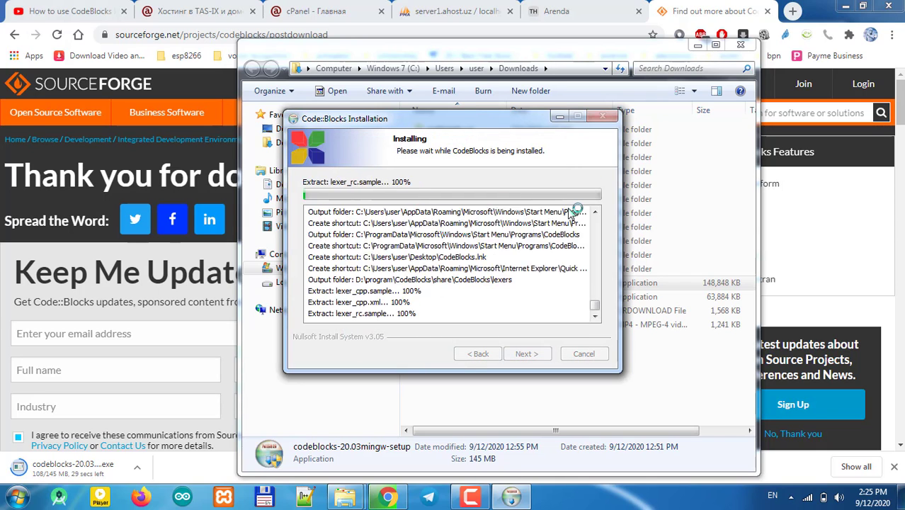
Step: Minimize both Downloads folder windows and the browser so only the installation window remains on the desktop
{"action": "left_click", "coordinate": [698, 45]}
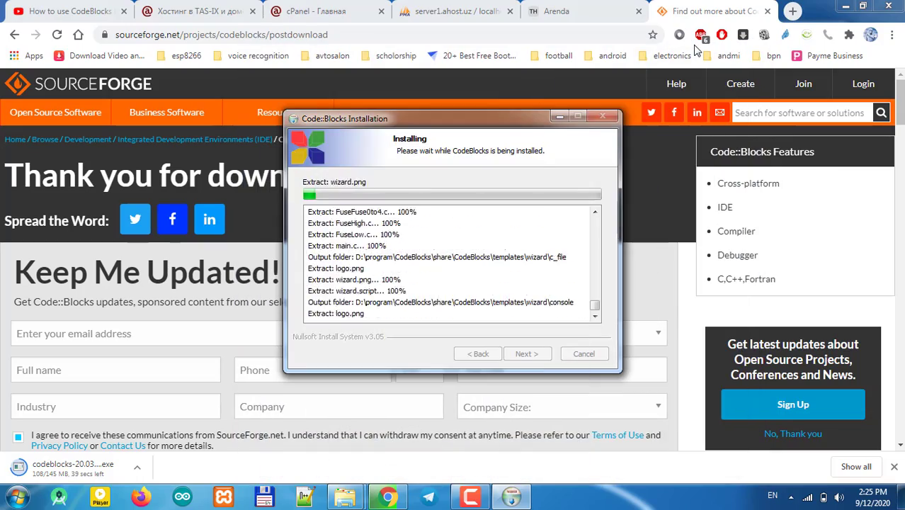
{"action": "left_click", "coordinate": [845, 5]}
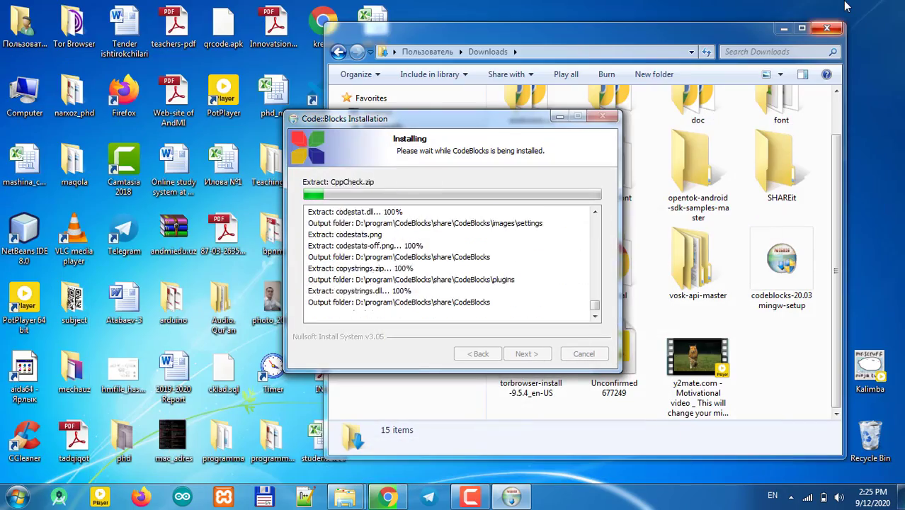
{"action": "left_click", "coordinate": [782, 28]}
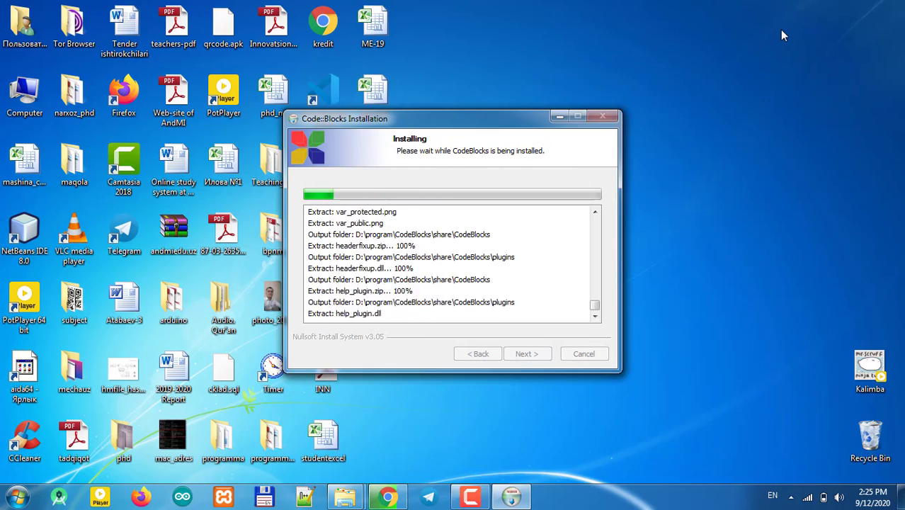
{"action": "right_click", "coordinate": [780, 29]}
{"action": "left_click", "coordinate": [812, 41]}
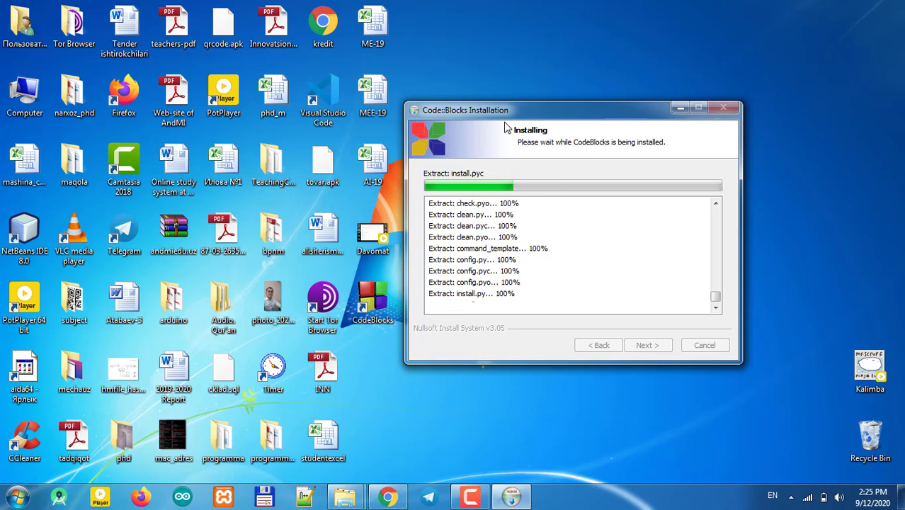
{"action": "right_click", "coordinate": [671, 2]}
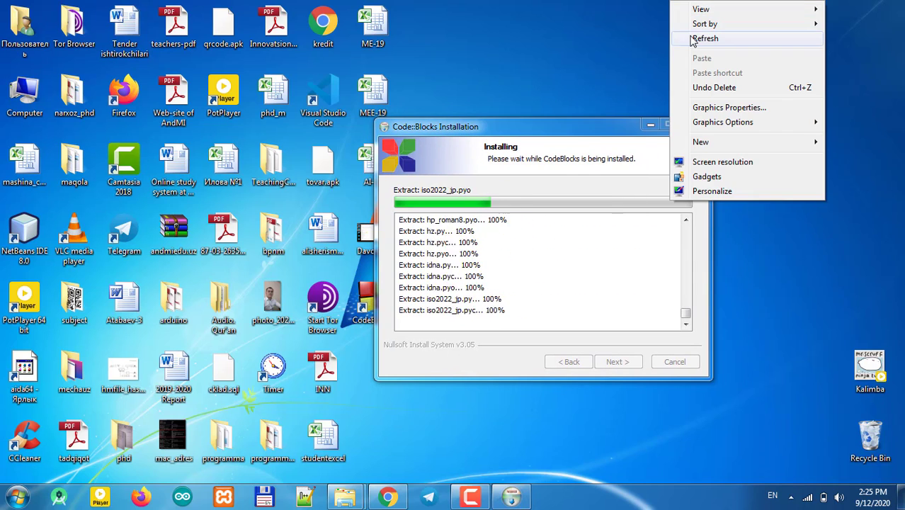
{"action": "left_click", "coordinate": [691, 37]}
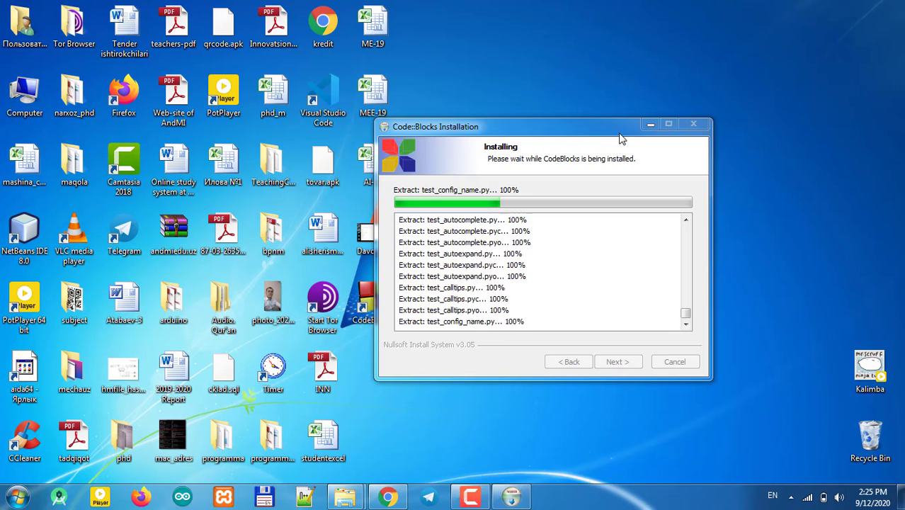
{"action": "left_click_drag", "start_coordinate": [646, 127], "coordinate": [610, 132]}
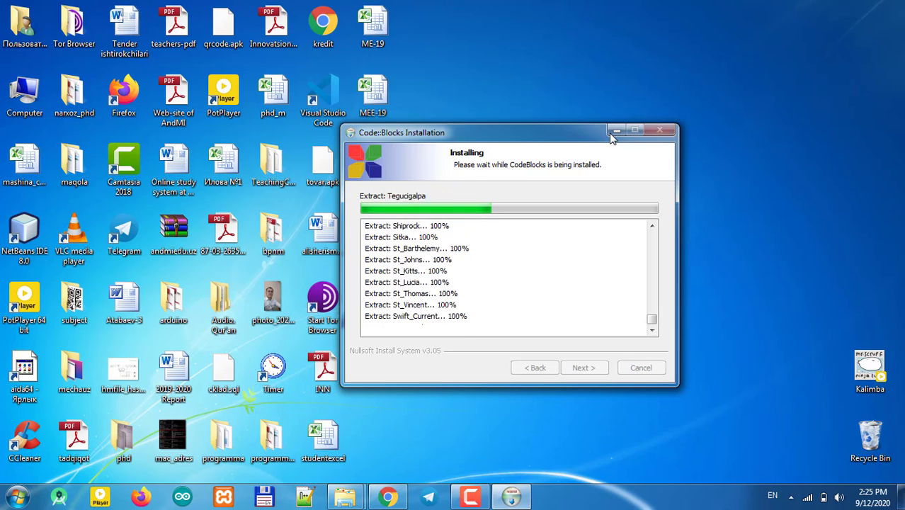
{"action": "left_click_drag", "start_coordinate": [609, 132], "coordinate": [429, 124]}
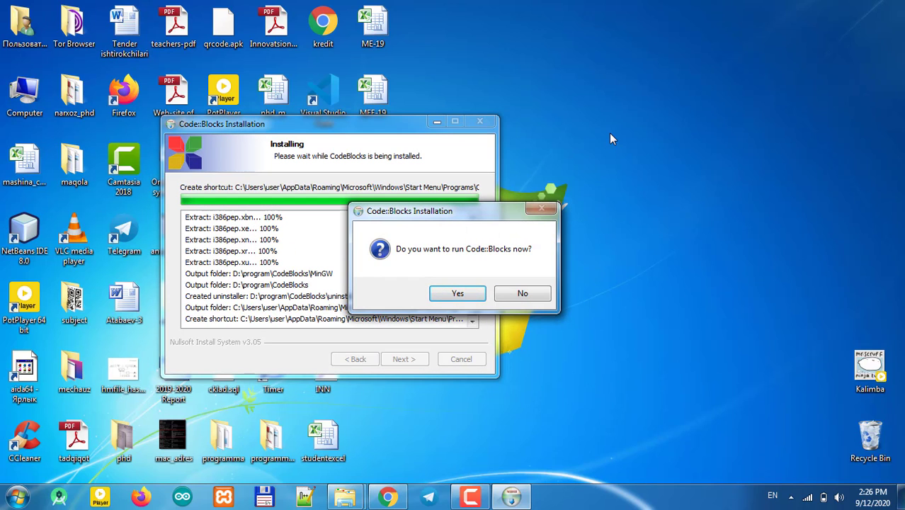
Step: Agree to run Code::Blocks from the finished installer and open its global compiler settings
{"action": "key", "text": "Return"}
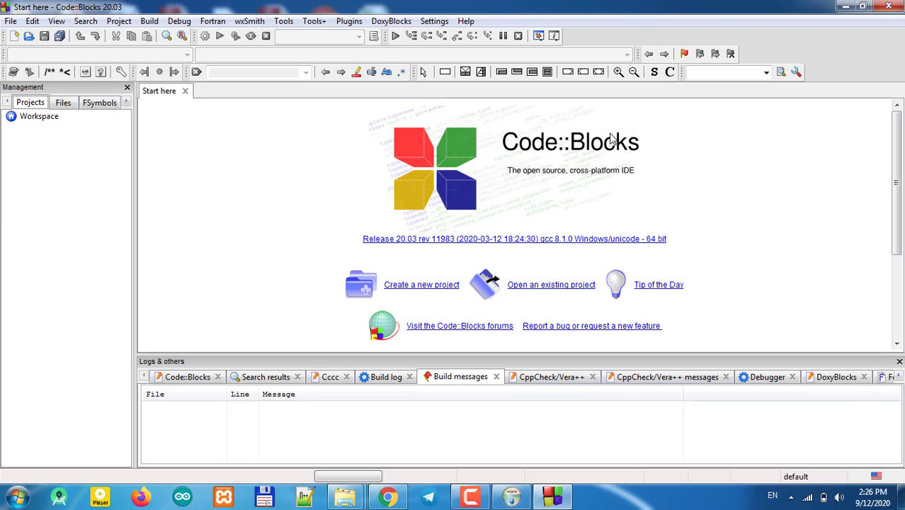
{"action": "key", "text": "alt+s"}
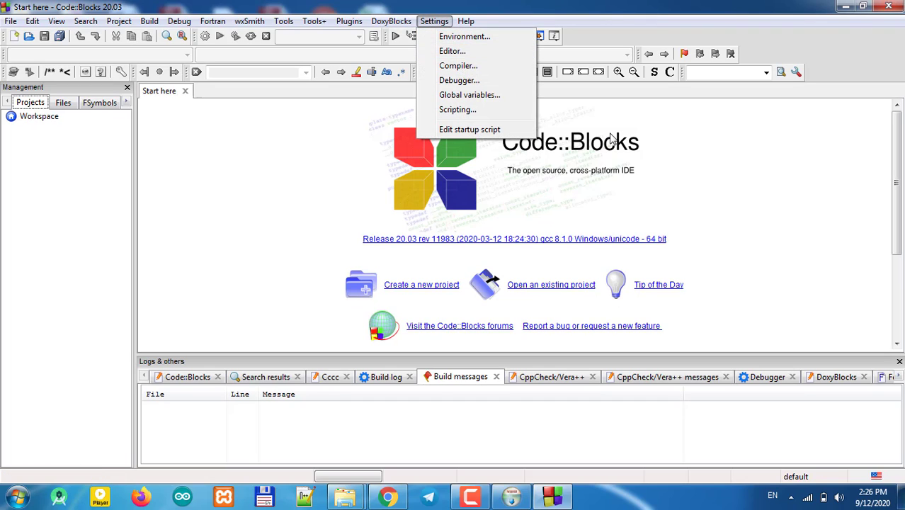
{"action": "key", "text": "Down"}
{"action": "key", "text": "Down"}
{"action": "key", "text": "Down"}
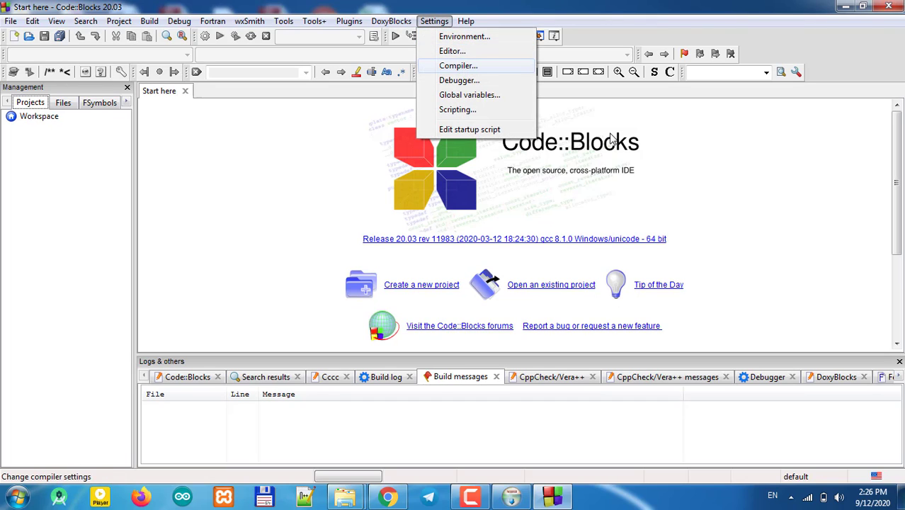
{"action": "key", "text": "Return"}
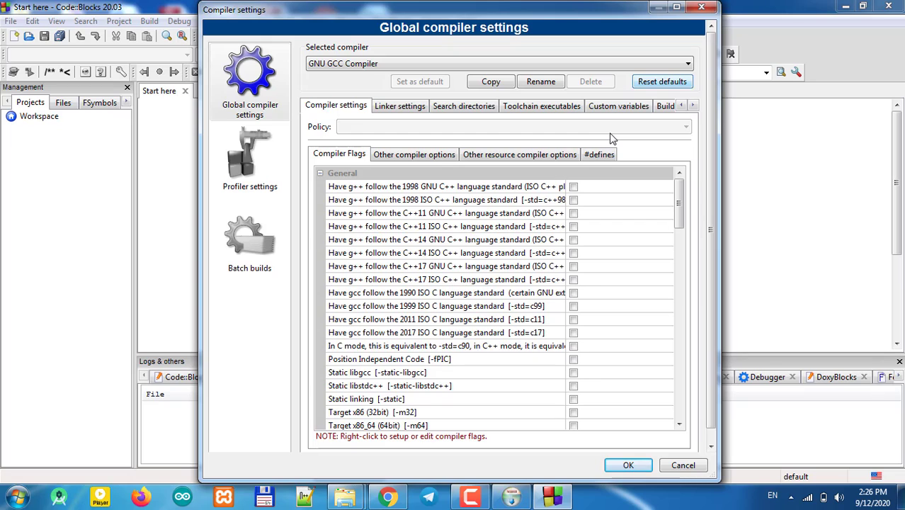
Step: Reset the GNU GCC Compiler's settings to their defaults, confirming both times, and accept the global compiler settings
{"action": "key", "text": "Return"}
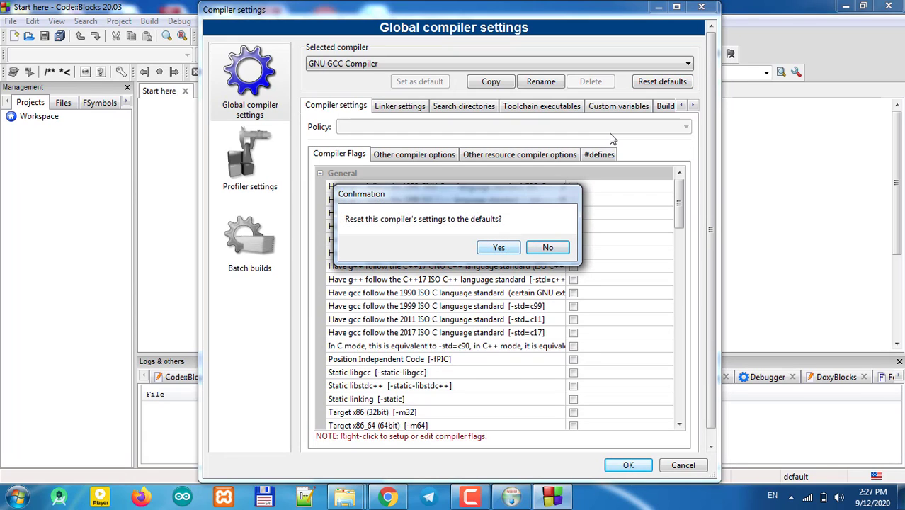
{"action": "key", "text": "Return"}
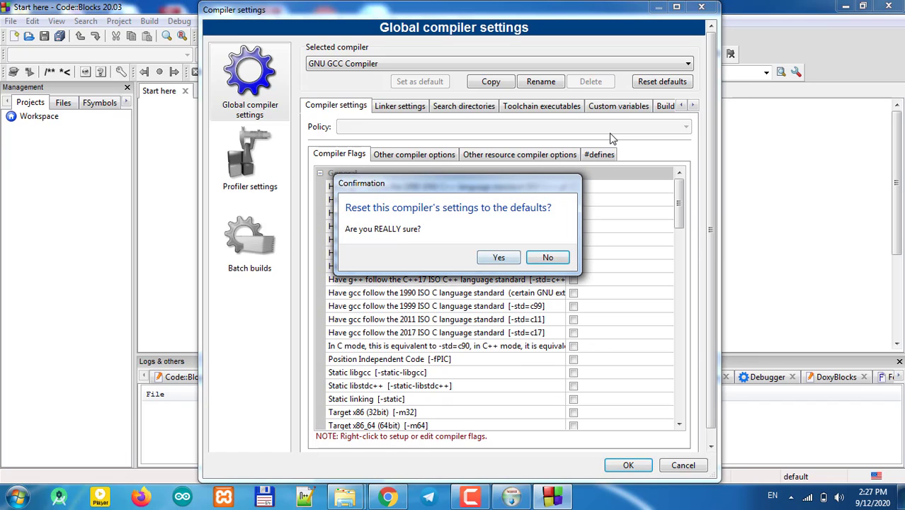
{"action": "key", "text": "Left"}
{"action": "key", "text": "Return"}
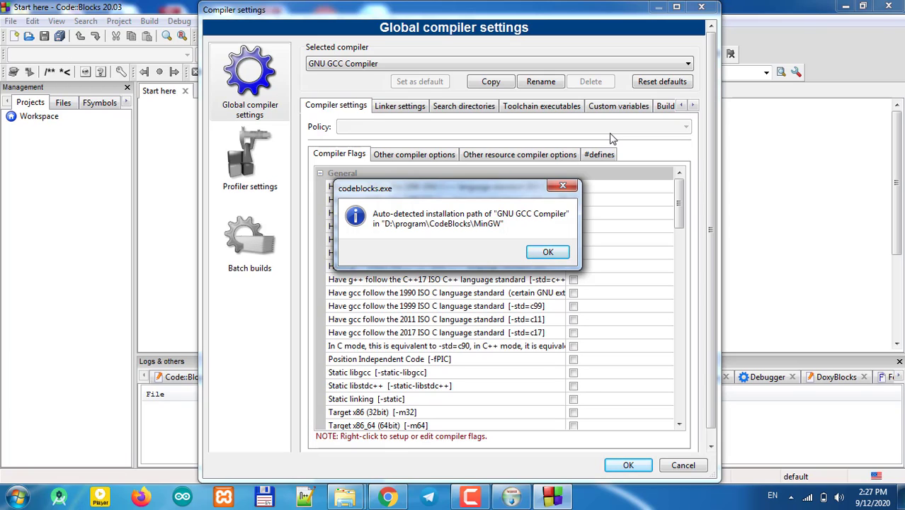
{"action": "key", "text": "Return"}
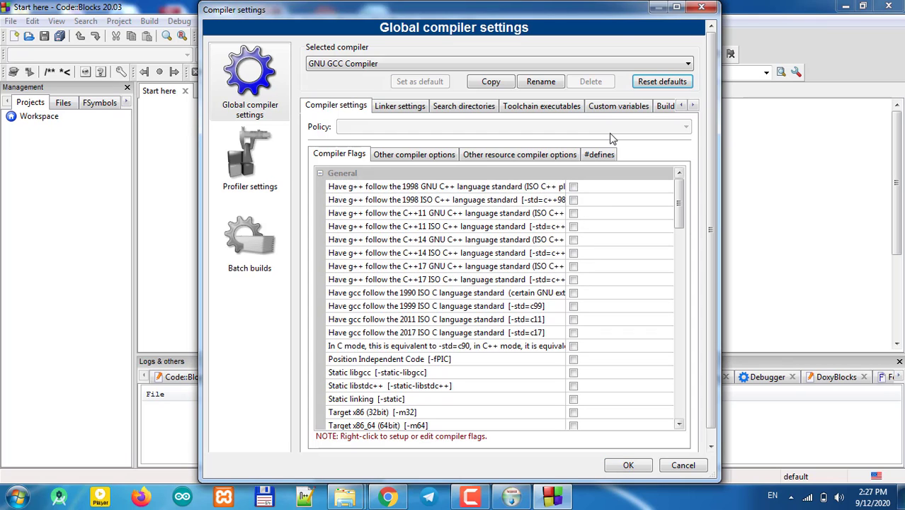
{"action": "key", "text": "Return"}
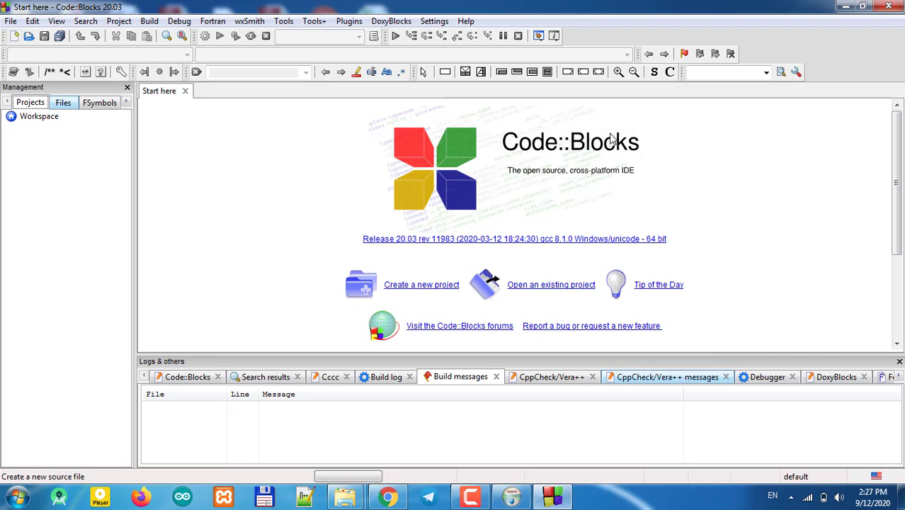
Step: Open the template selection for creating a new file
{"action": "key", "text": "alt+f"}
{"action": "key", "text": "n"}
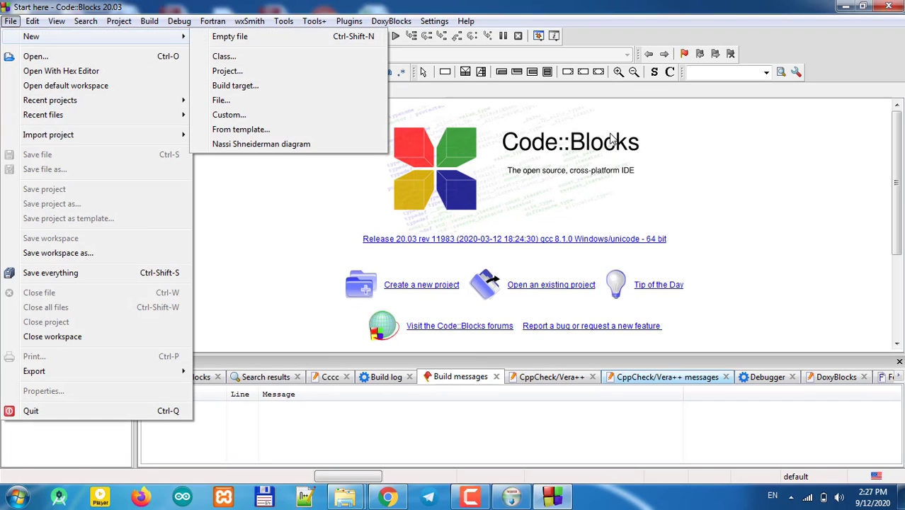
{"action": "key", "text": "Down"}
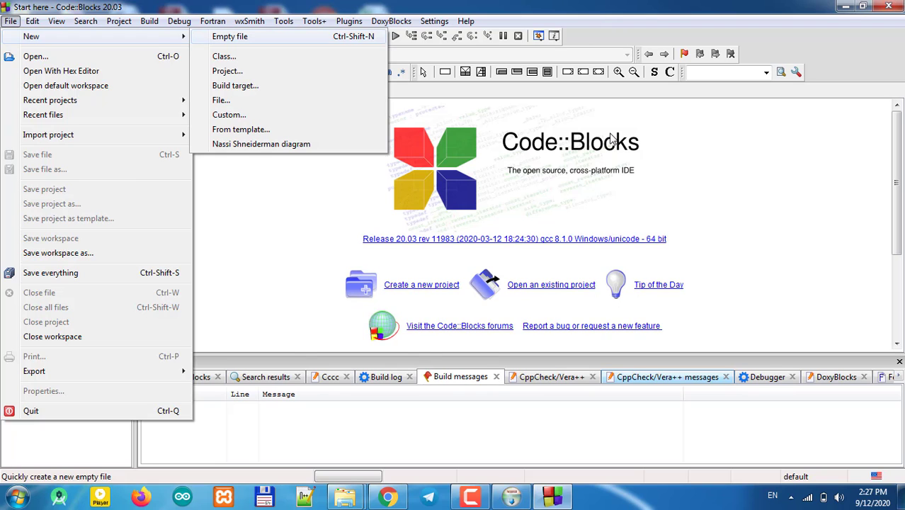
{"action": "key", "text": "Down"}
{"action": "key", "text": "Down"}
{"action": "key", "text": "Down"}
{"action": "key", "text": "Down"}
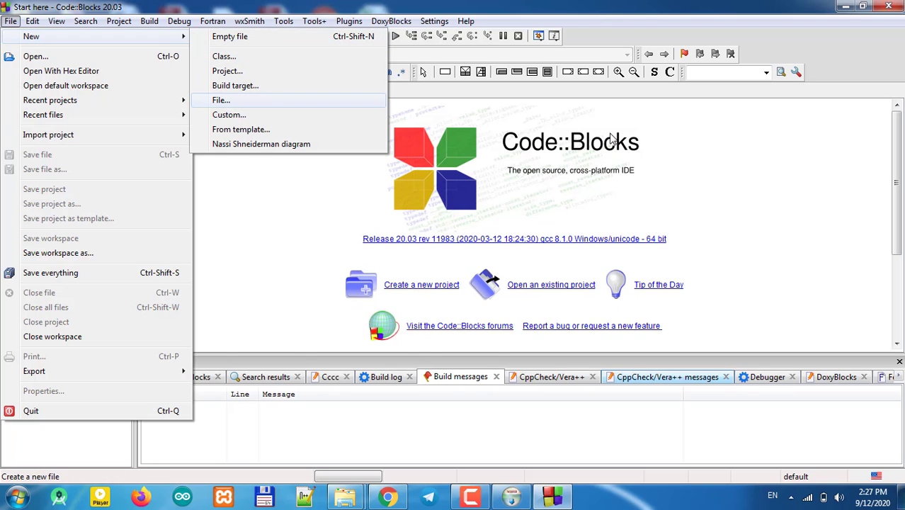
{"action": "key", "text": "Return"}
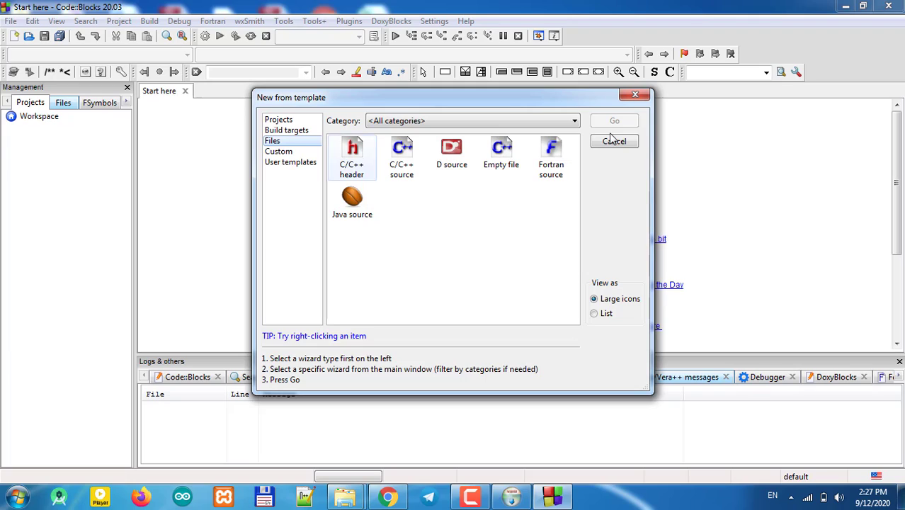
Step: Start a new file from the C/C++ source template and choose C as its language
{"action": "key", "text": "Right"}
{"action": "key", "text": "space"}
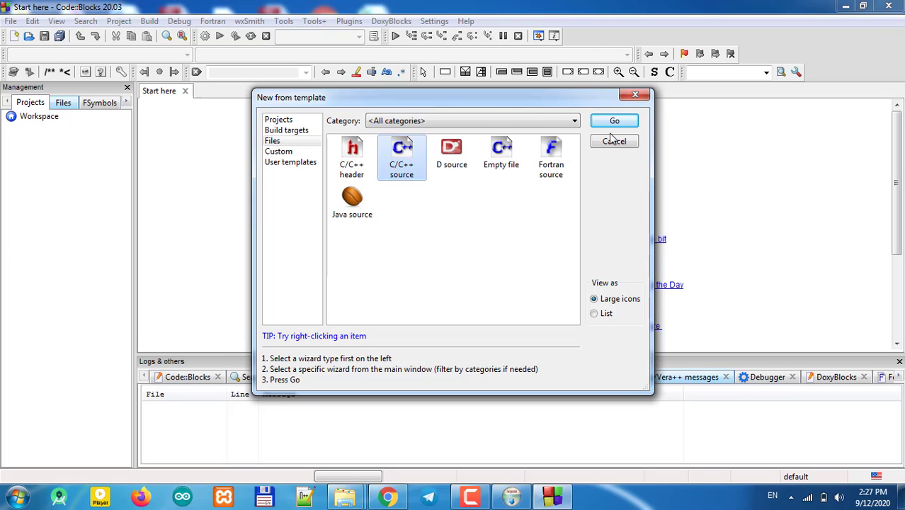
{"action": "key", "text": "Return"}
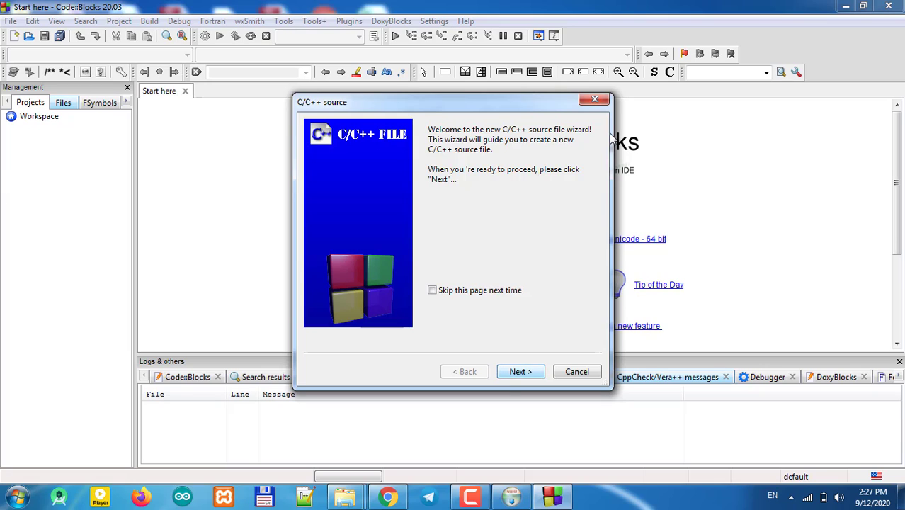
{"action": "key", "text": "Return"}
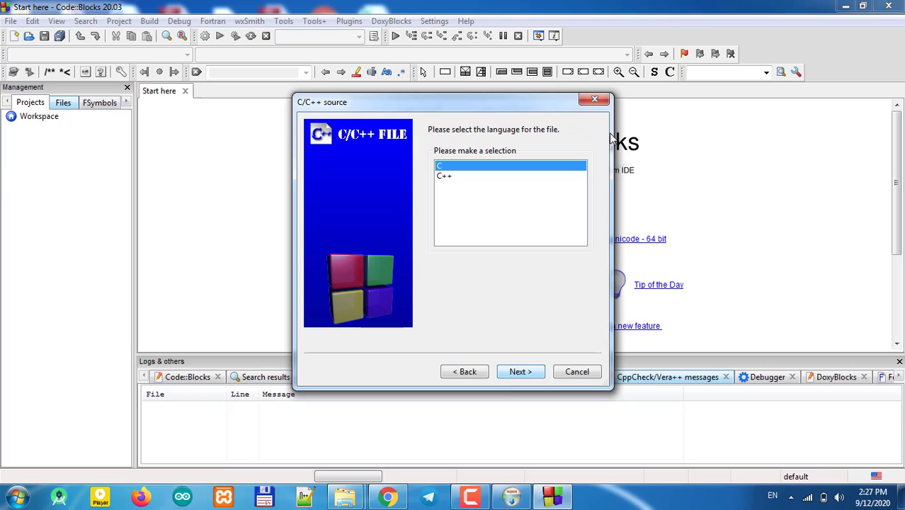
{"action": "key", "text": "Return"}
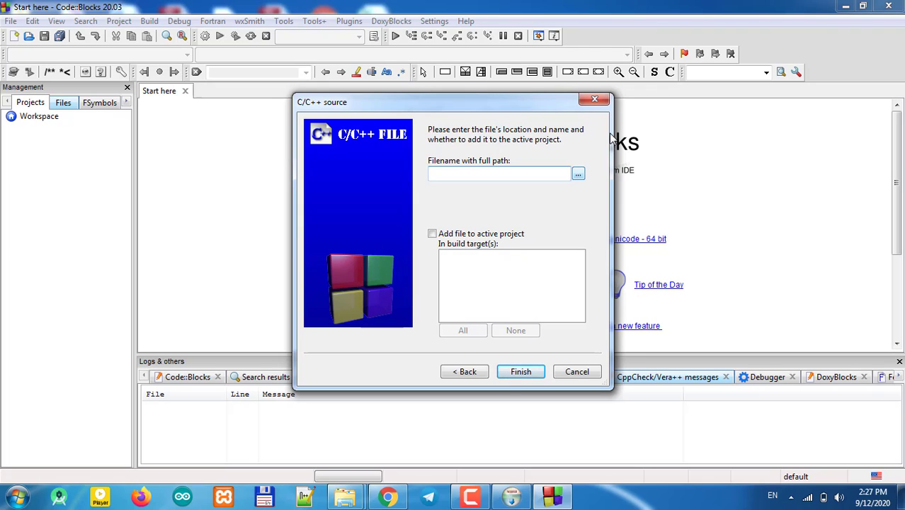
Step: Name the source file myfirstprogram, save it in the c folder under Documents, and finish the file wizard
{"action": "key", "text": "Return"}
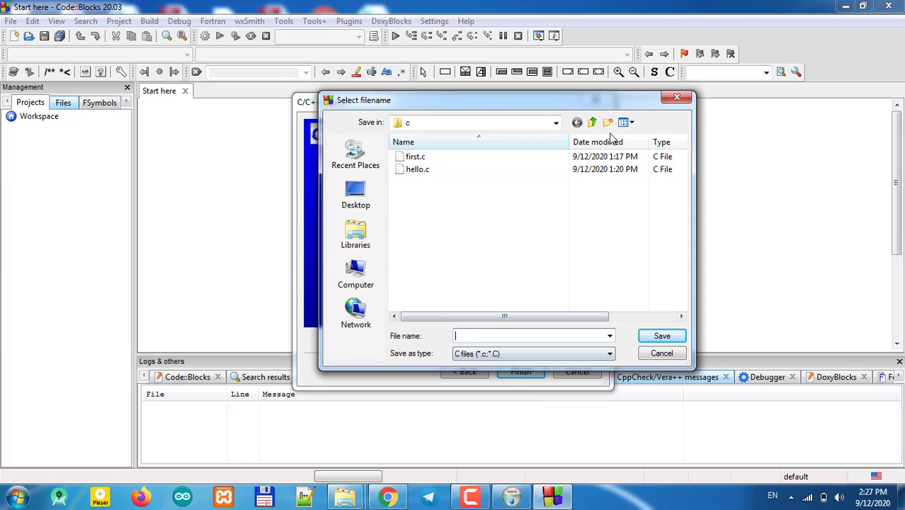
{"action": "type", "text": "myfirstprogram"}
{"action": "key", "text": "shift+Left"}
{"action": "key", "text": "shift+Left"}
{"action": "key", "text": "shift+Left"}
{"action": "key", "text": "shift+Left"}
{"action": "key", "text": "shift+Left"}
{"action": "key", "text": "shift+Left"}
{"action": "key", "text": "shift+Left"}
{"action": "key", "text": "shift+Left"}
{"action": "key", "text": "shift+Left"}
{"action": "key", "text": "shift+Left"}
{"action": "key", "text": "shift+Left"}
{"action": "key", "text": "shift+Left"}
{"action": "key", "text": "shift+Left"}
{"action": "key", "text": "shift+Left"}
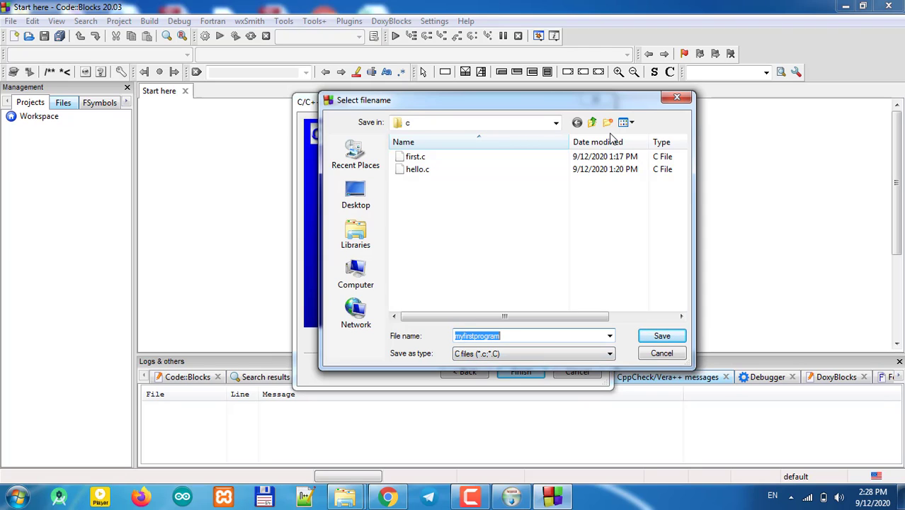
{"action": "key", "text": "Return"}
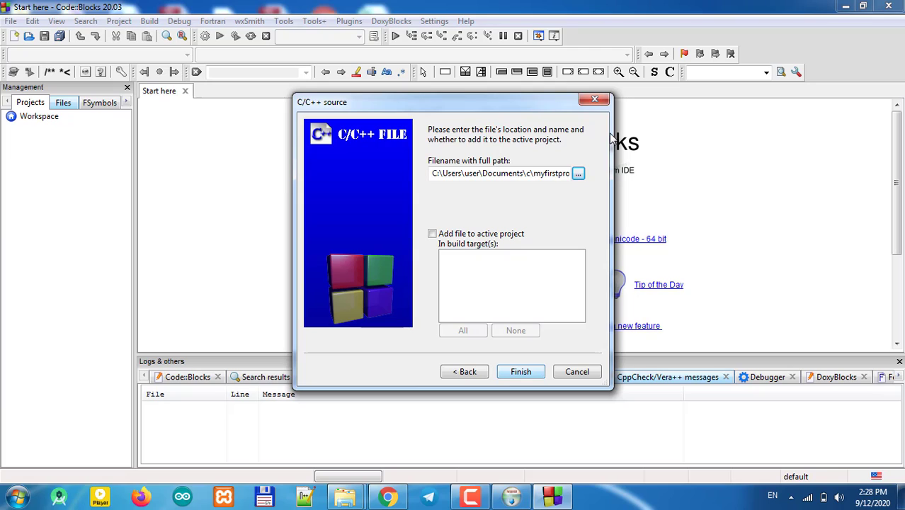
{"action": "key", "text": "Return"}
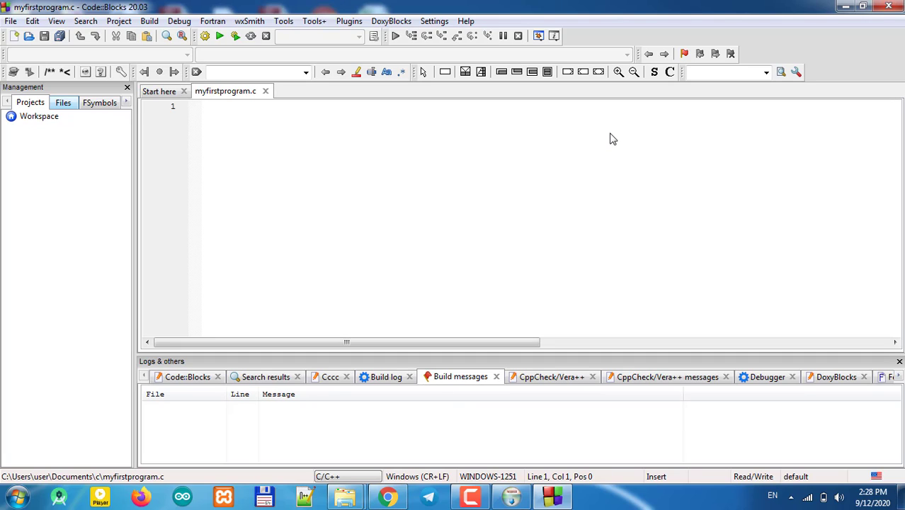
Step: Write #include <stdio.h> on the first line of myfirstprogram.c, followed by a blank line
{"action": "type", "text": "#"}
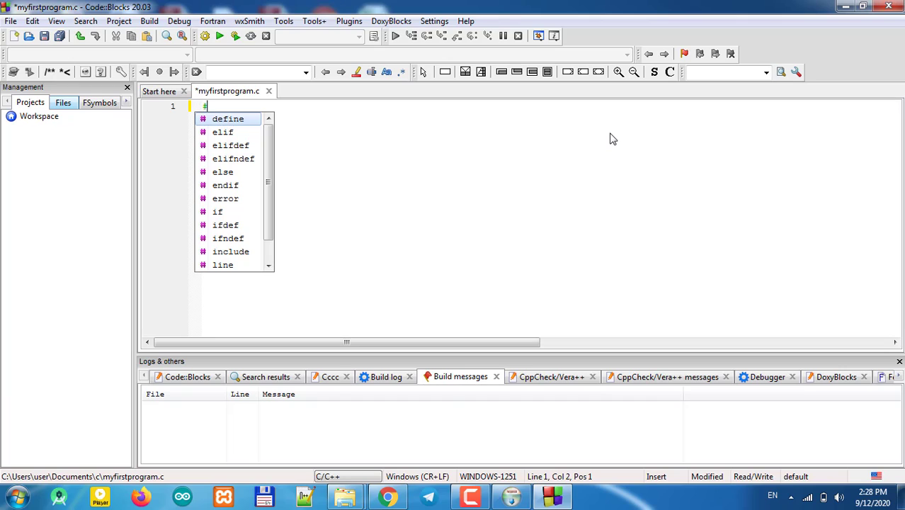
{"action": "type", "text": "in"}
{"action": "key", "text": "Return"}
{"action": "type", "text": "<>"}
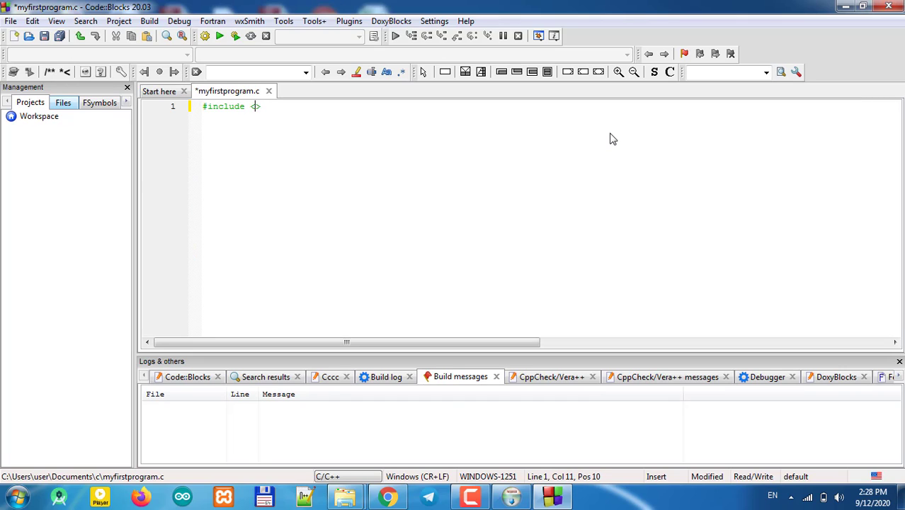
{"action": "type", "text": "stdio.h"}
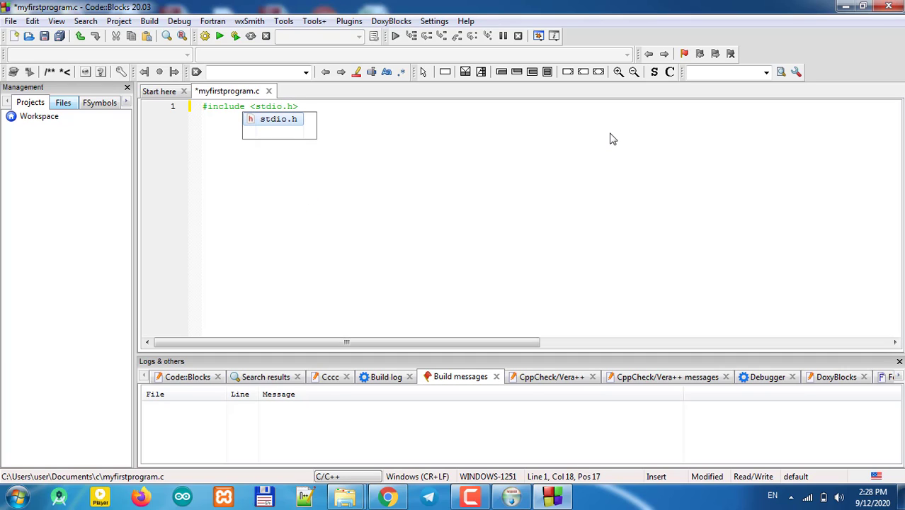
{"action": "key", "text": "Right"}
{"action": "key", "text": "Return"}
{"action": "key", "text": "Return"}
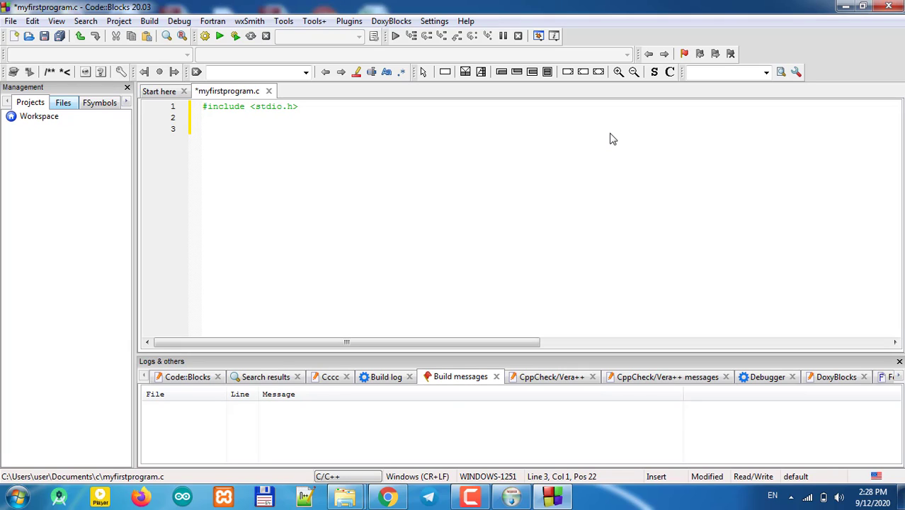
Step: Add a main() function with an empty body in braces below the include line
{"action": "type", "text": "main()"}
{"action": "key", "text": "Return"}
{"action": "type", "text": "{"}
{"action": "key", "text": "Return"}
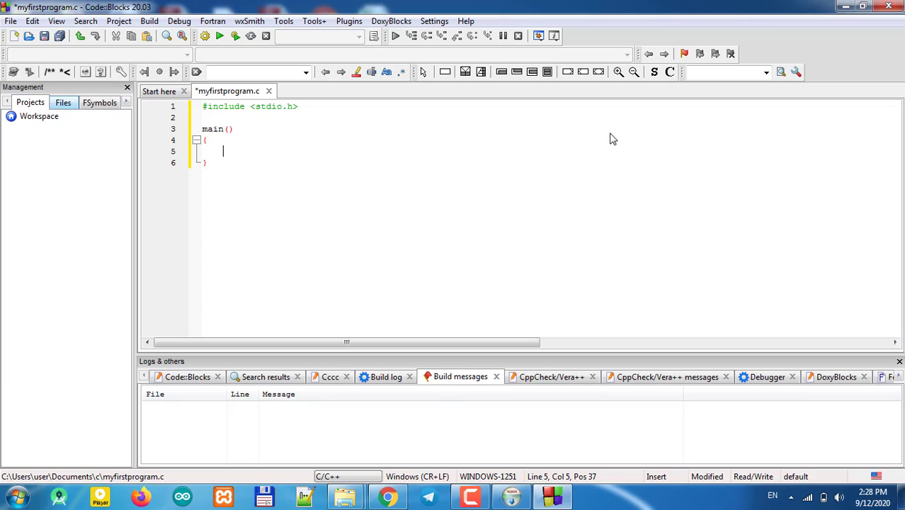
Step: Write printf("This is my First Program!"); inside the body of main()
{"action": "type", "text": "print"}
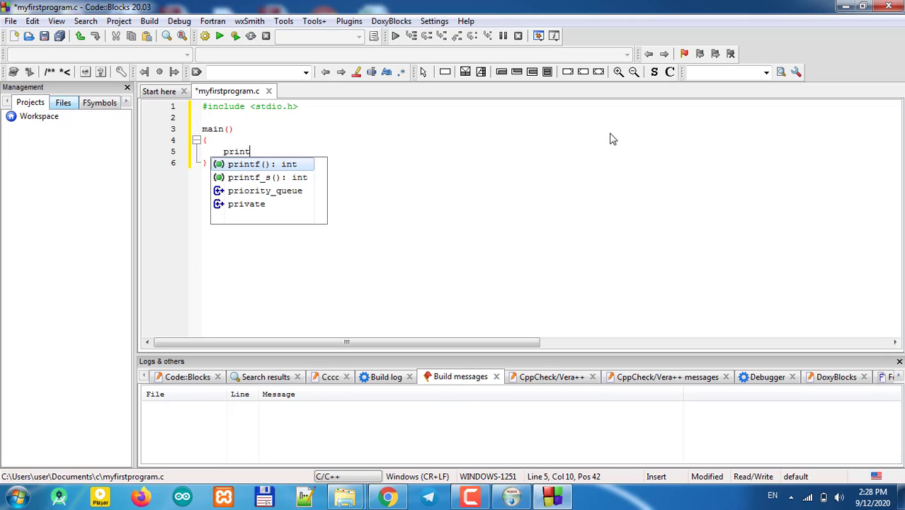
{"action": "type", "text": "f();"}
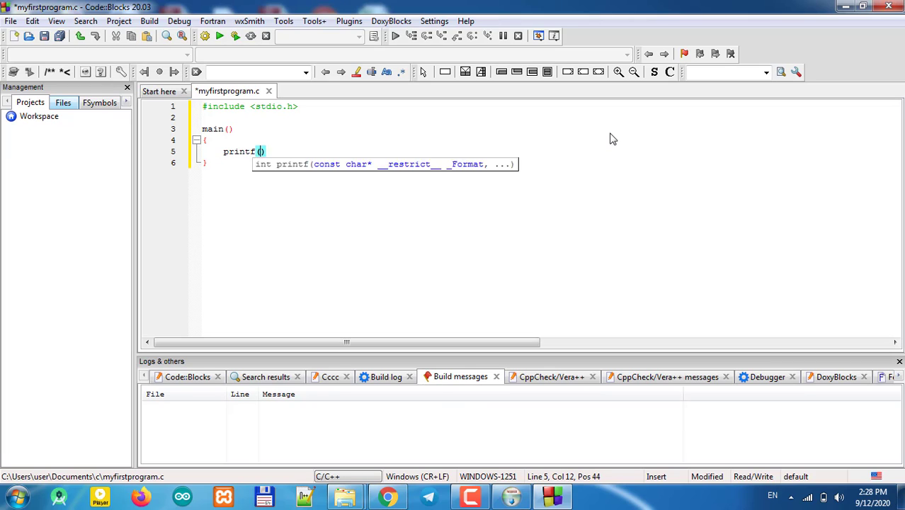
{"action": "key", "text": "Left"}
{"action": "key", "text": "Left"}
{"action": "type", "text": "\""}
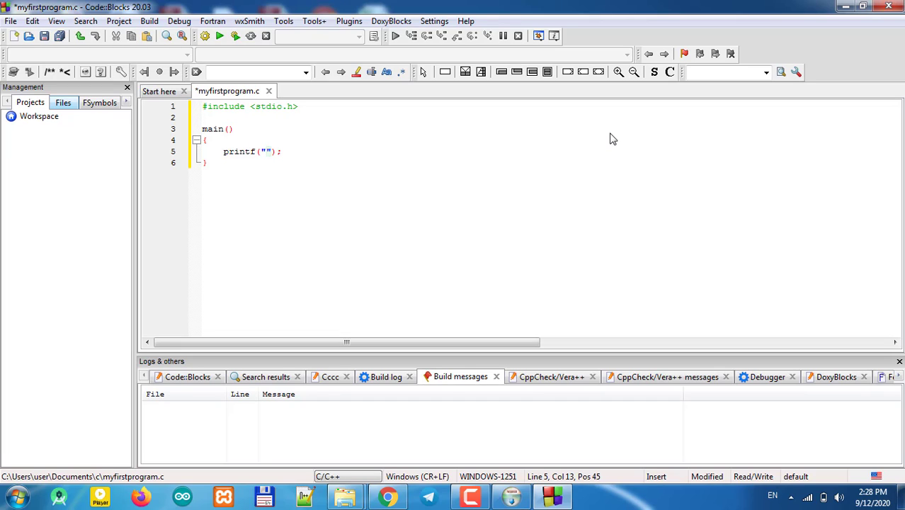
{"action": "type", "text": "This is my First P"}
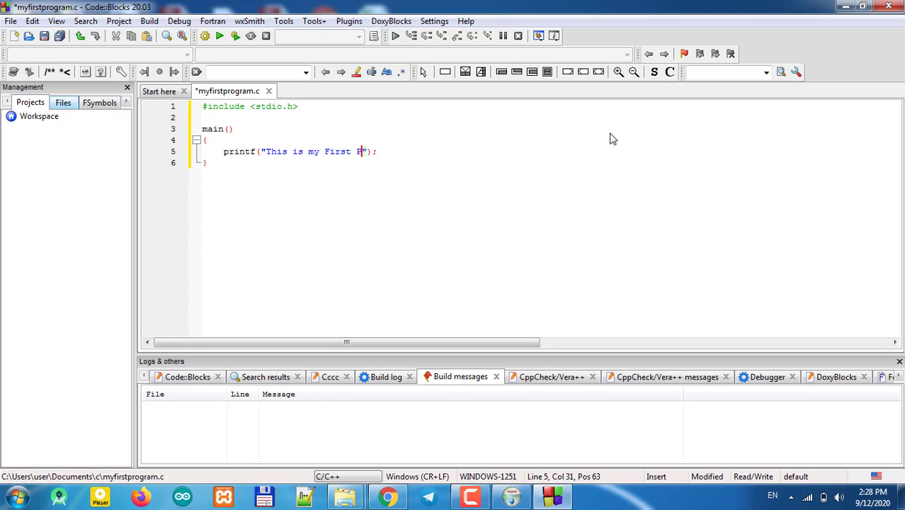
{"action": "type", "text": "rogram!"}
{"action": "key", "text": "Down"}
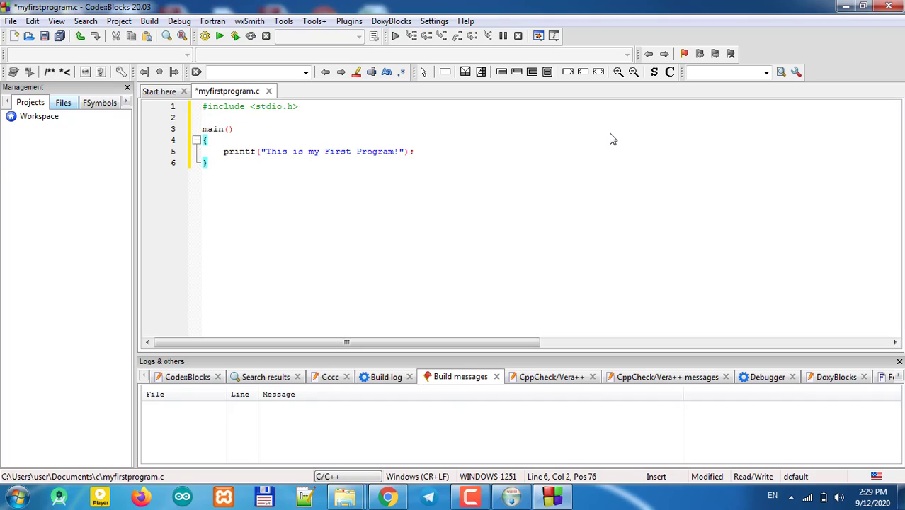
Step: Delete the semicolon at the end of the printf statement and build the program
{"action": "key", "text": "Left"}
{"action": "key", "text": "Left"}
{"action": "key", "text": "BackSpace"}
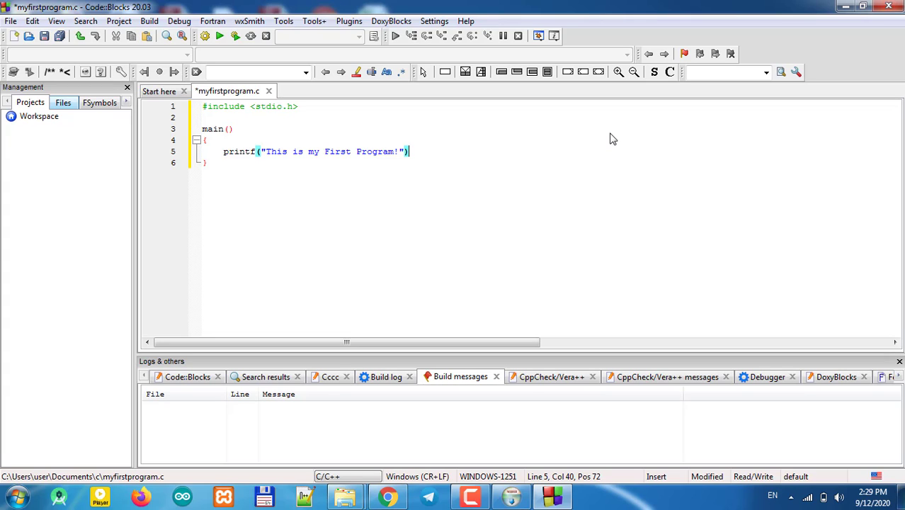
{"action": "key", "text": "ctrl+F9"}
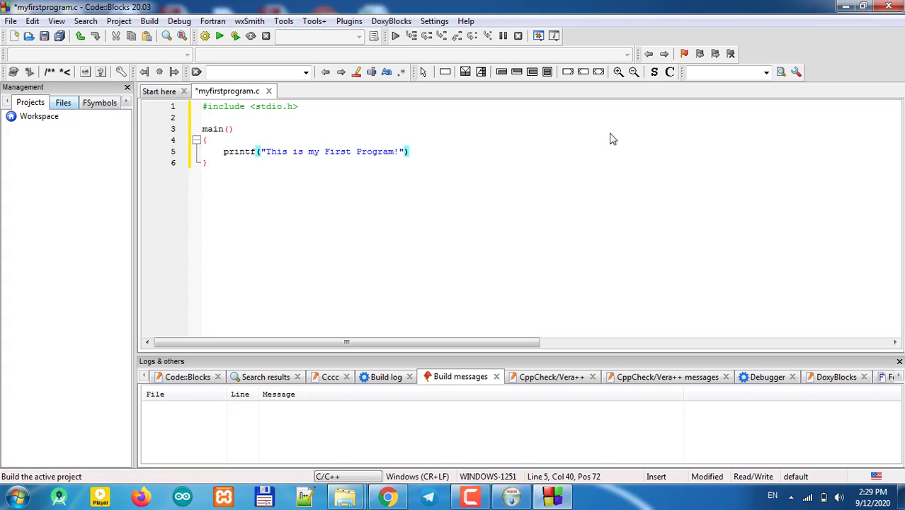